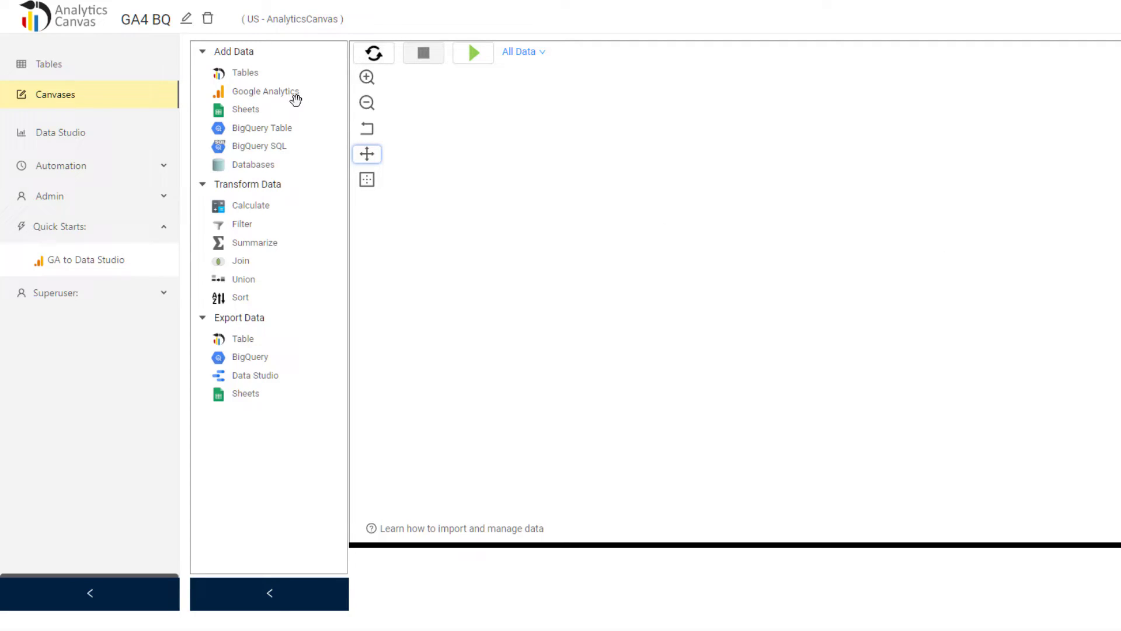
Add a GA4 BigQuery (Beta) source using the Sample_GA4_data_us table from analytics-canvas-sample-data.
drag(268, 94, 588, 190)
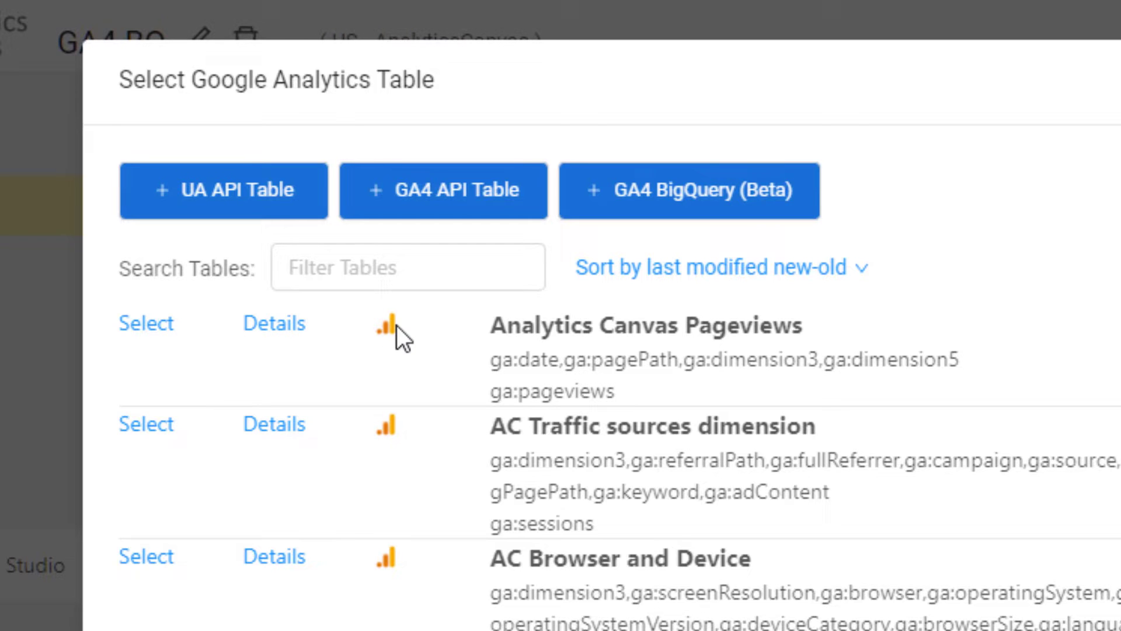
click(490, 270)
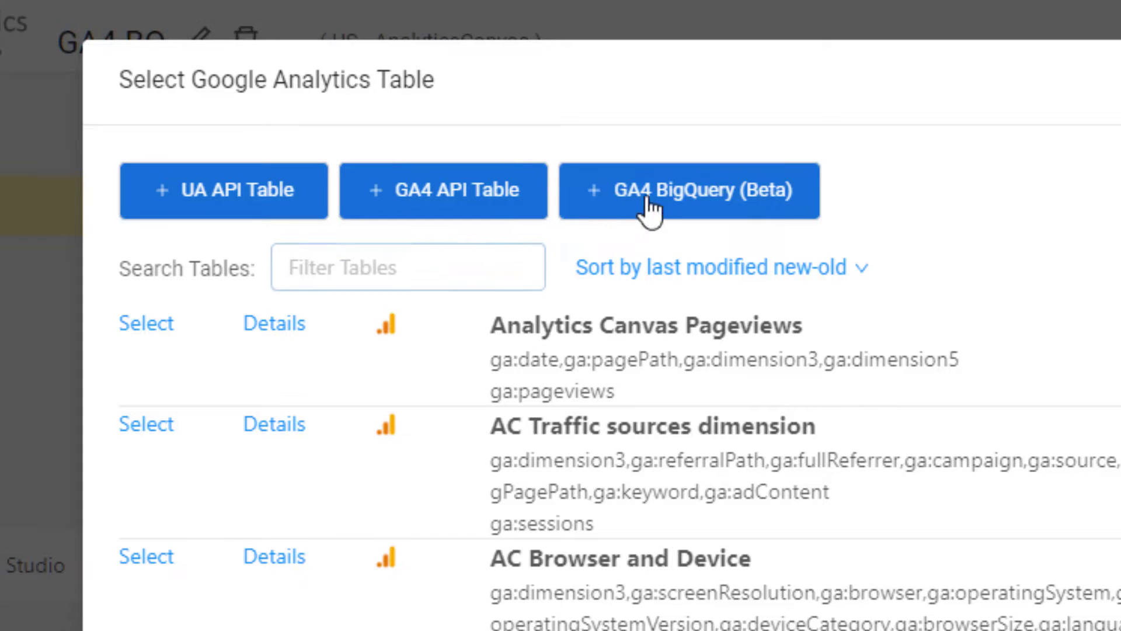
click(650, 207)
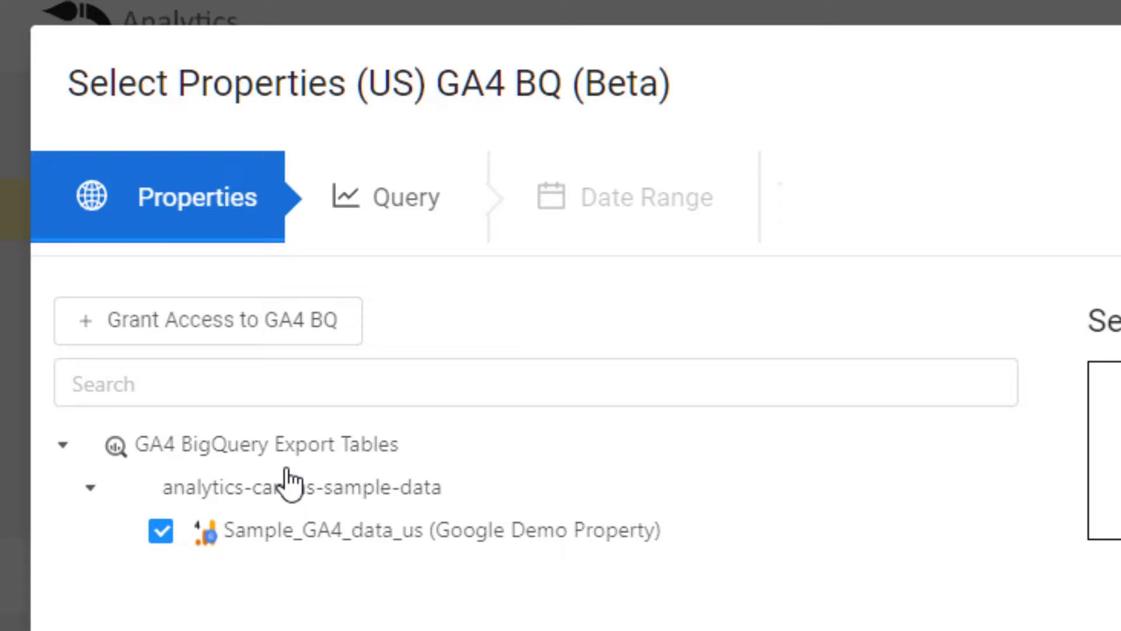
Query Date with Event count, Average session duration and Sessions, and preview the 30 result rows.
click(404, 198)
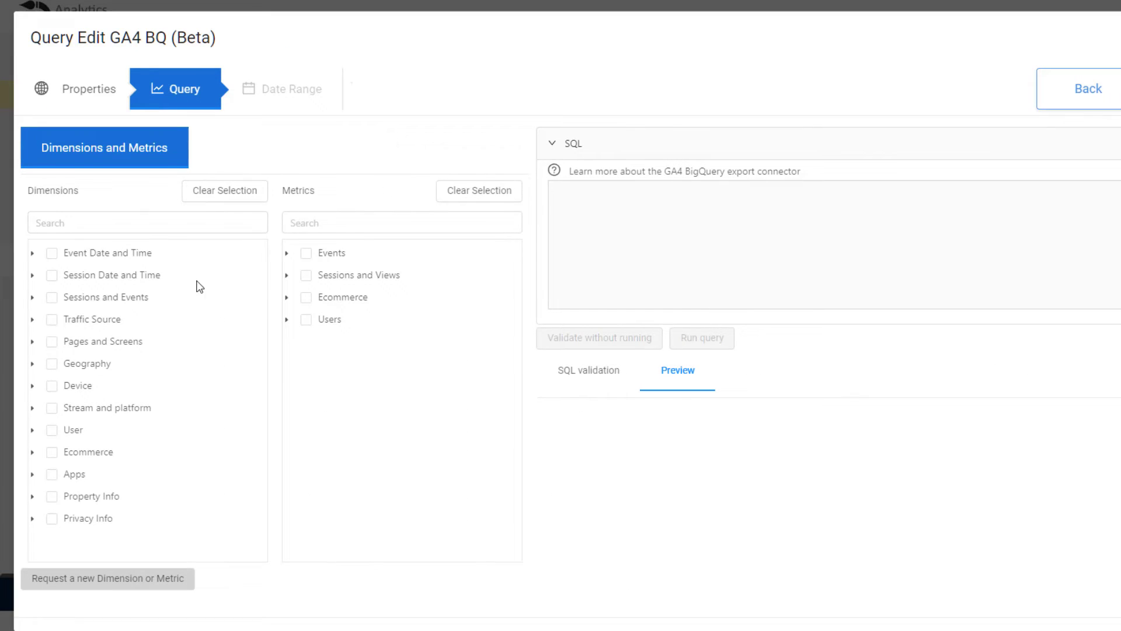
click(32, 253)
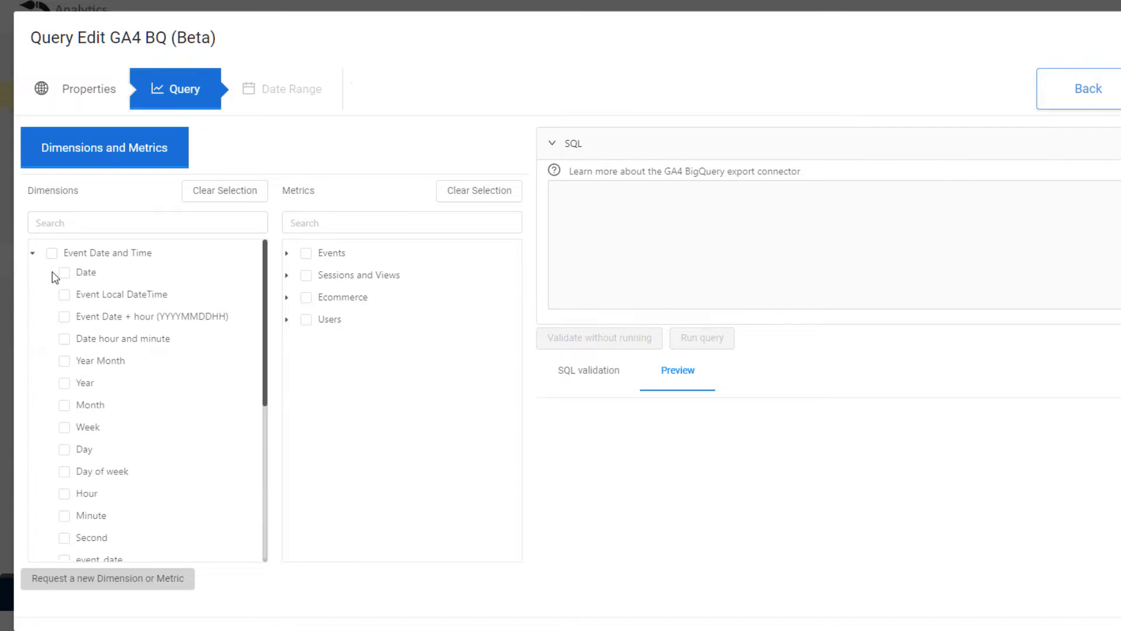
click(65, 275)
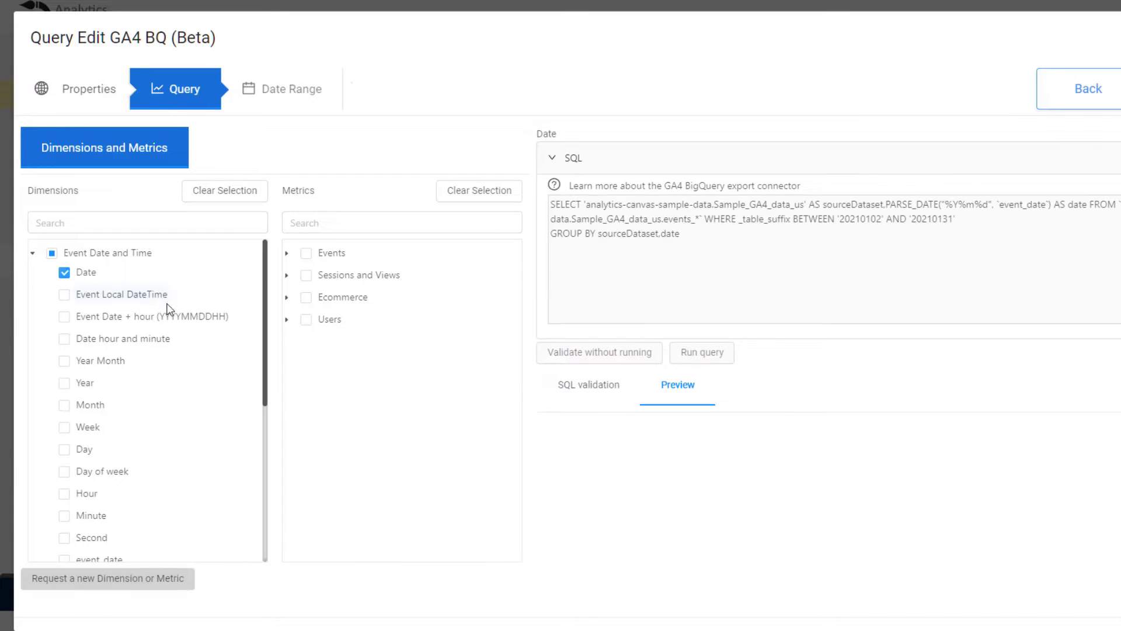
click(287, 257)
click(318, 272)
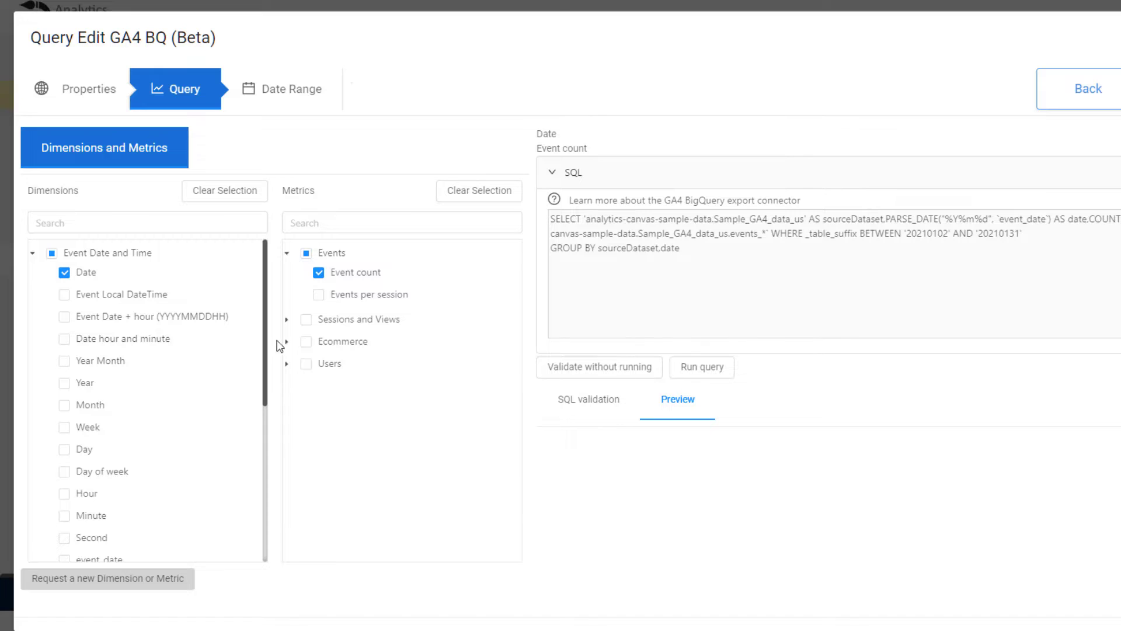
click(286, 319)
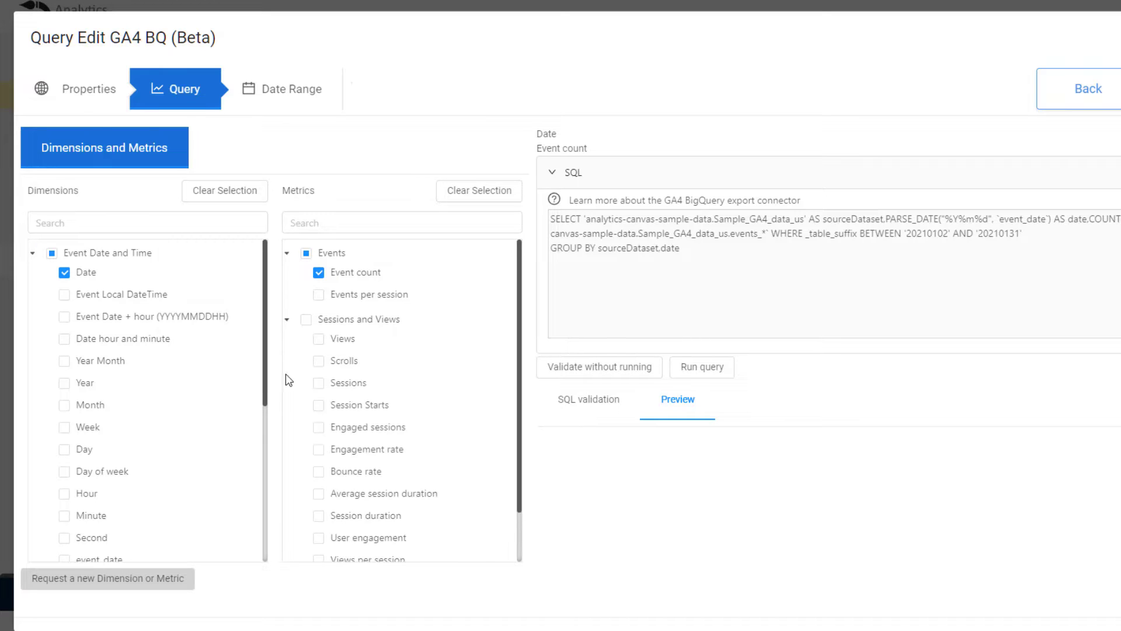
click(318, 494)
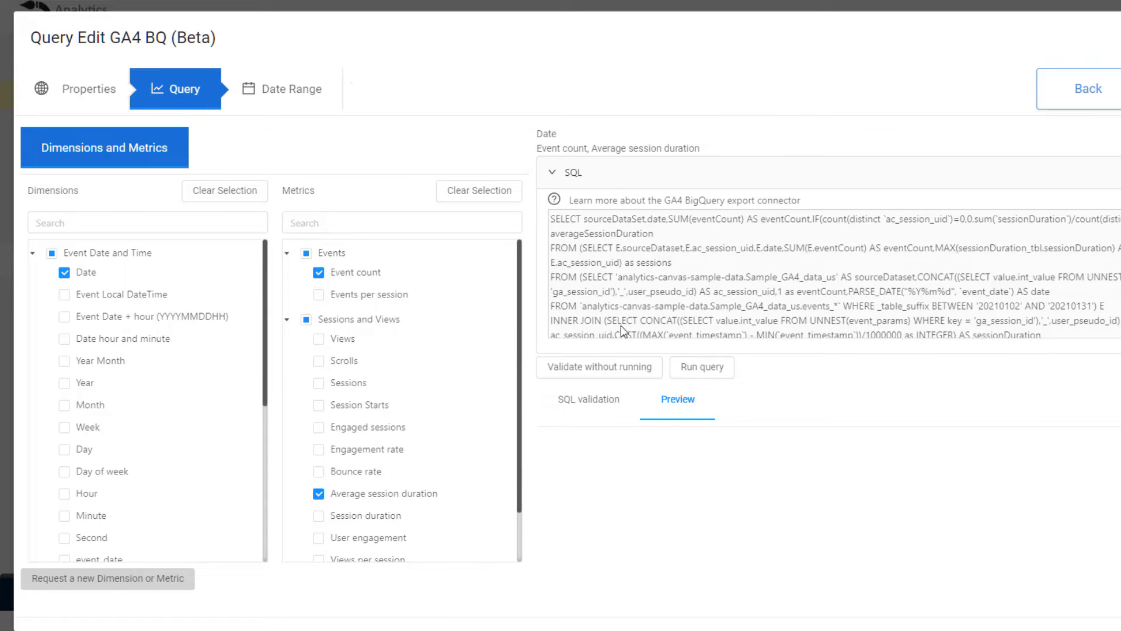
scroll(998, 285, down, 3)
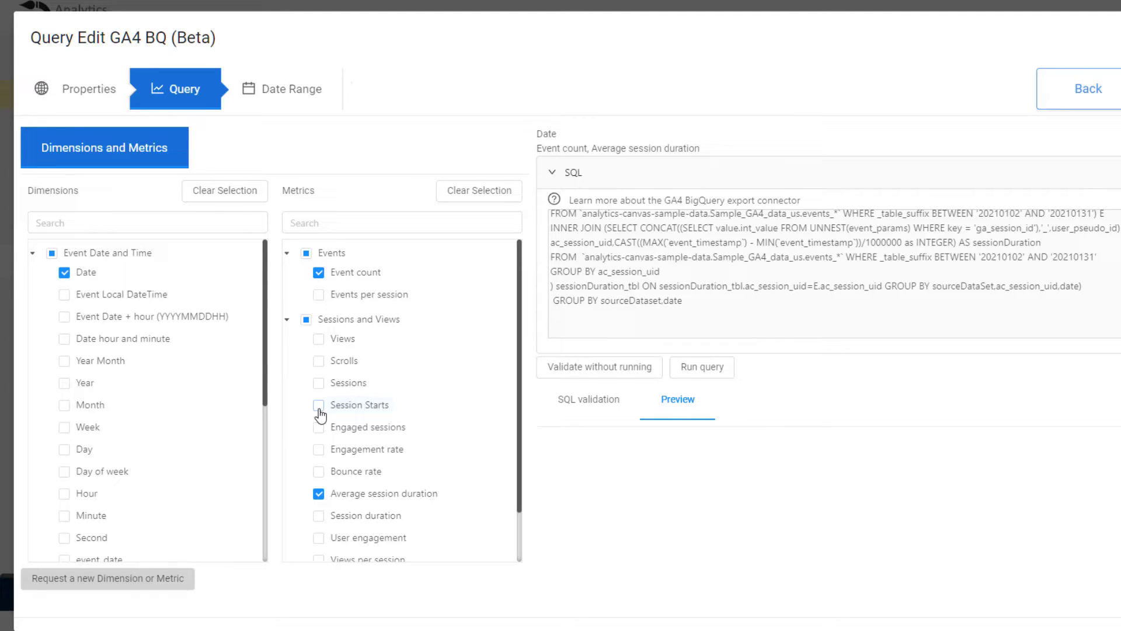
click(319, 383)
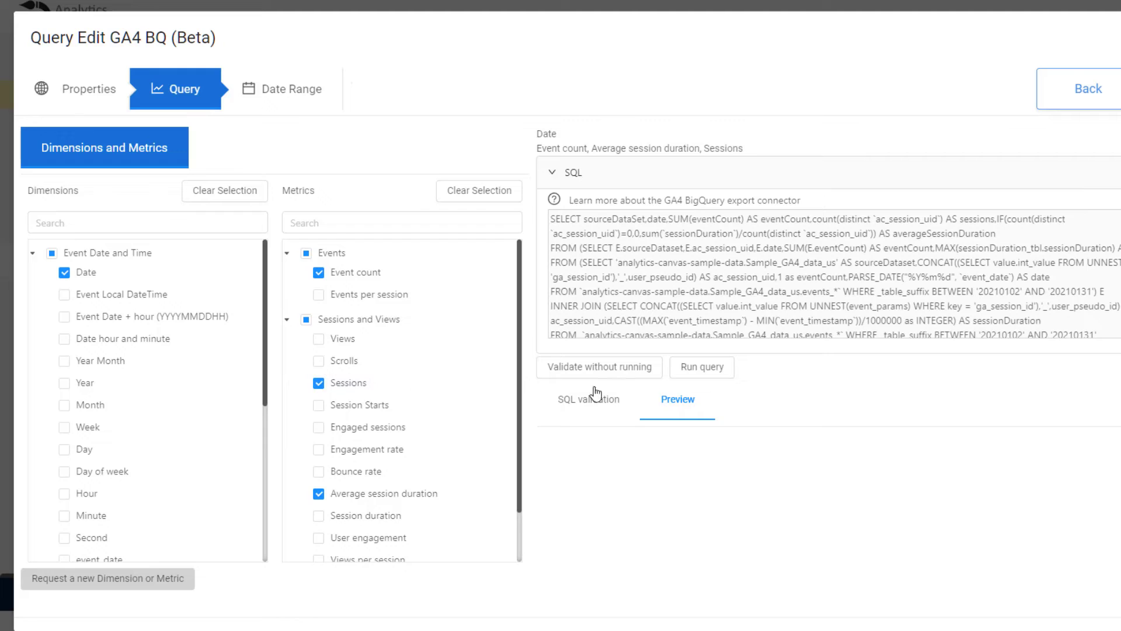
click(695, 366)
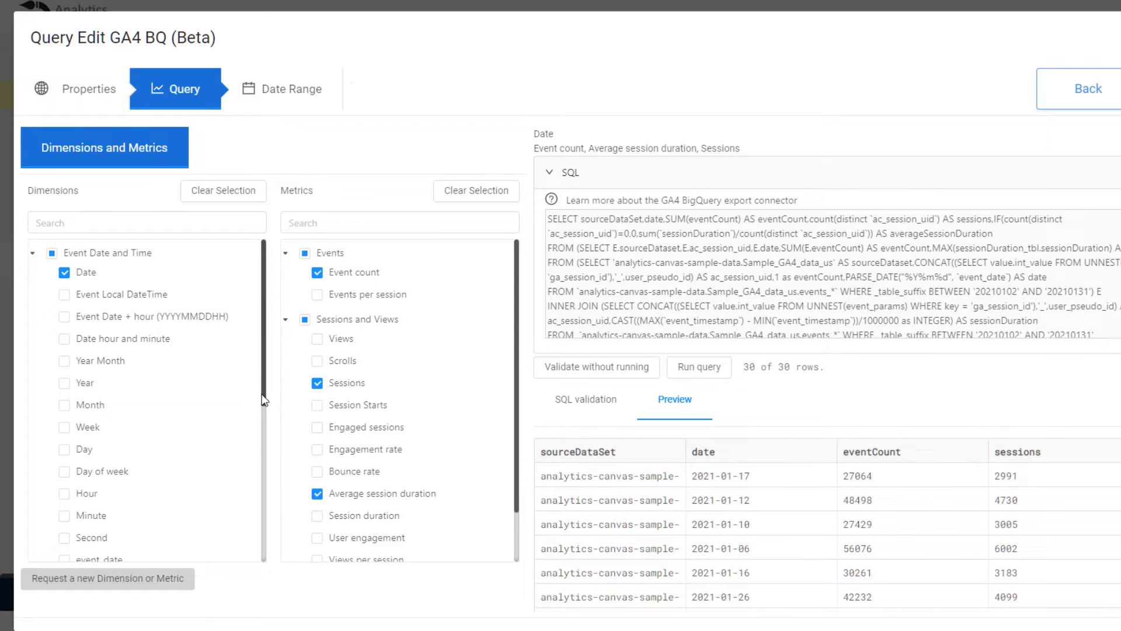
Add Landing page and Device category as query dimensions.
drag(263, 401, 243, 569)
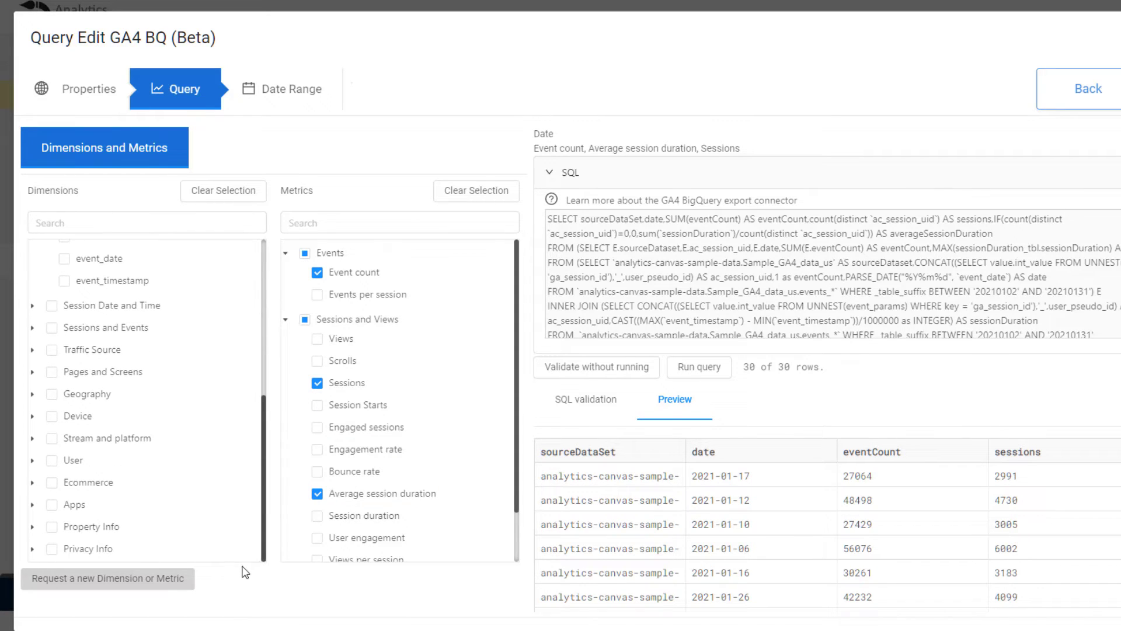
click(32, 372)
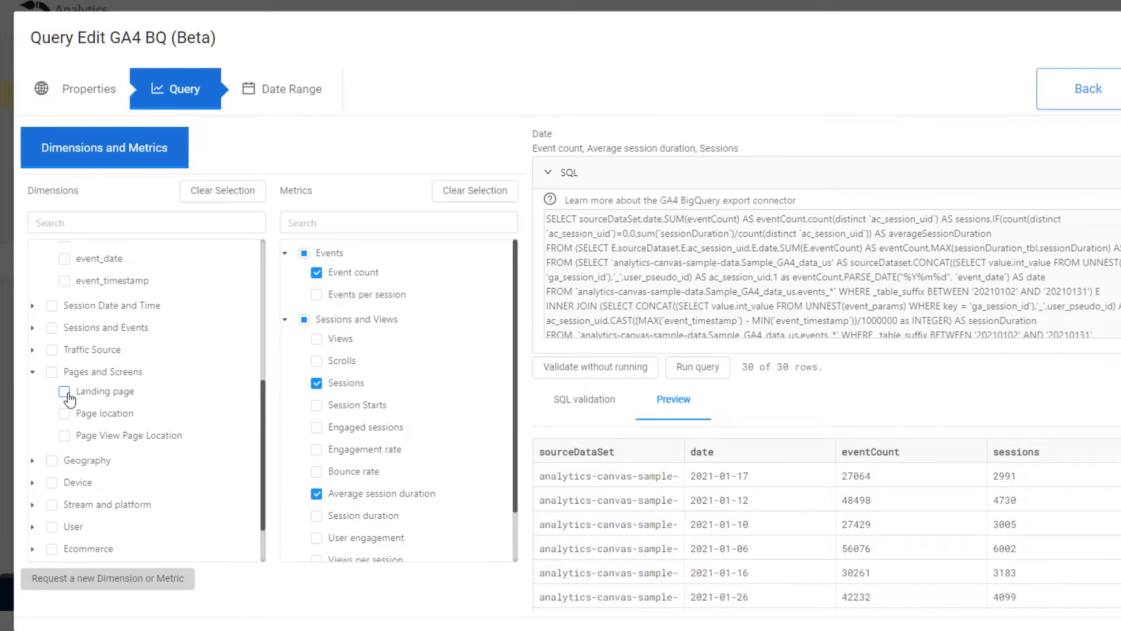
click(66, 393)
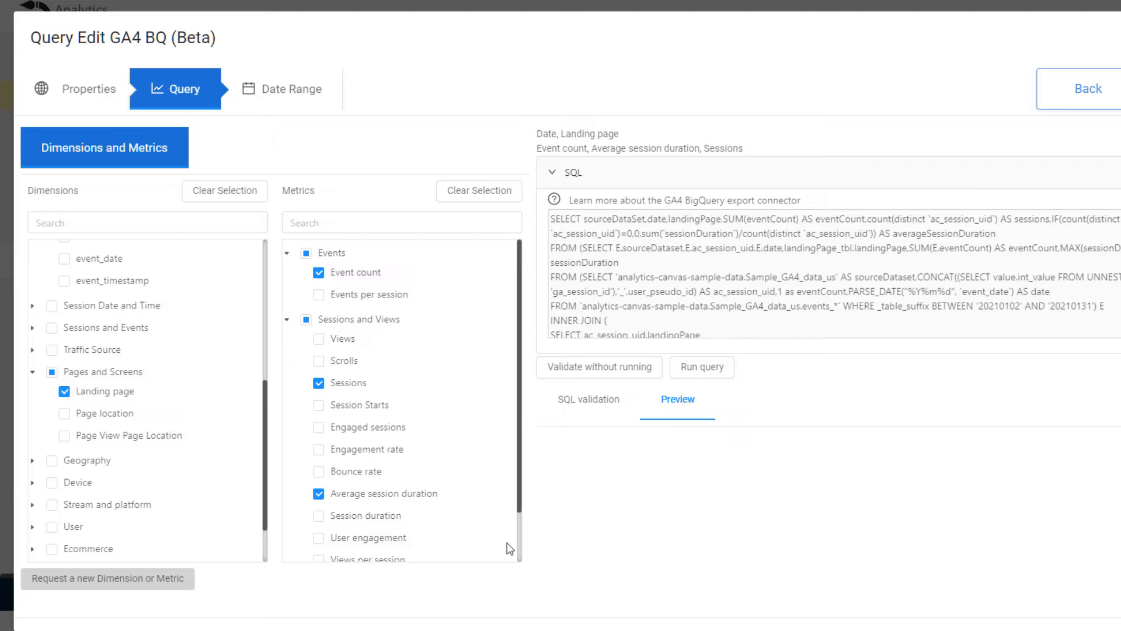
click(33, 484)
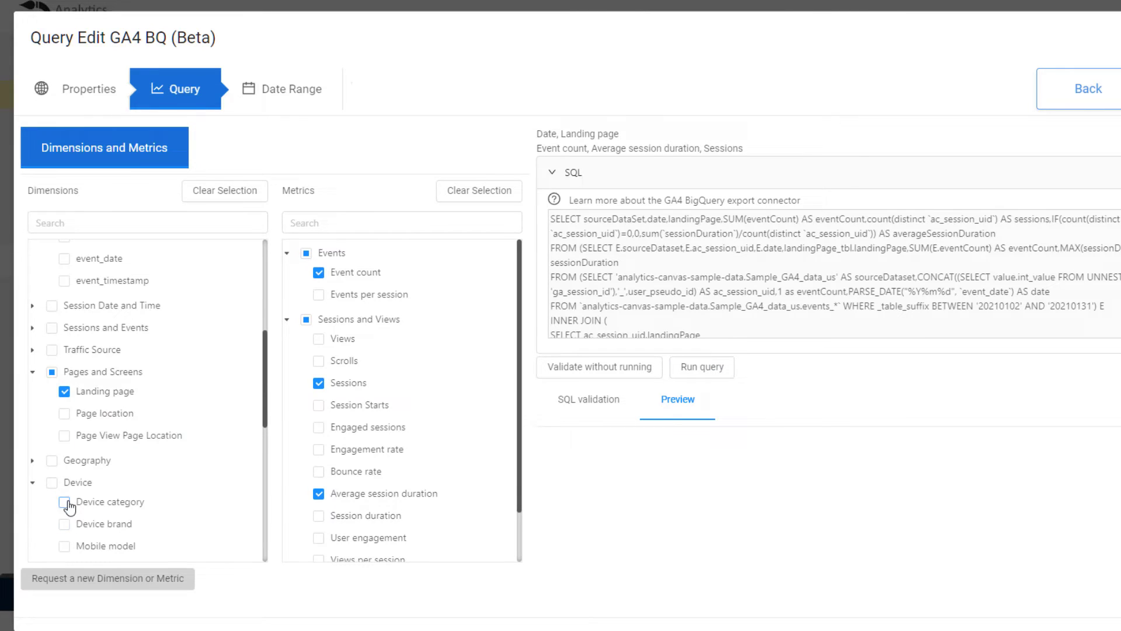
click(66, 503)
Add Mobile model, Device brand, Device, Mobile OS model, Device model, Operating system, OS version and OS with version dimensions.
scroll(88, 508, down, 2)
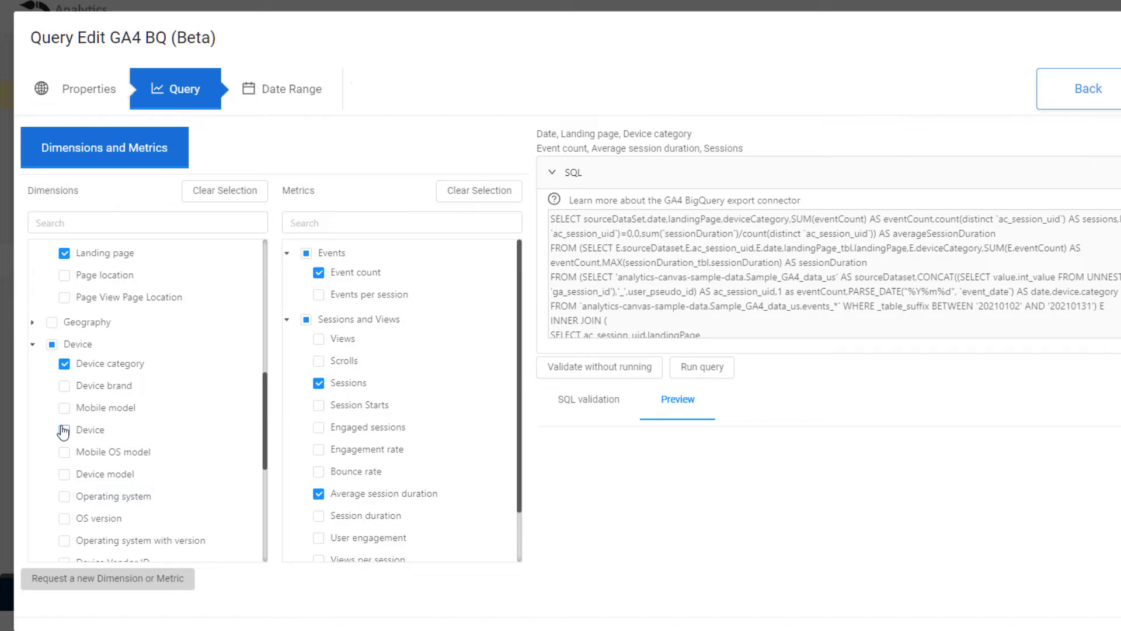
click(64, 407)
click(64, 385)
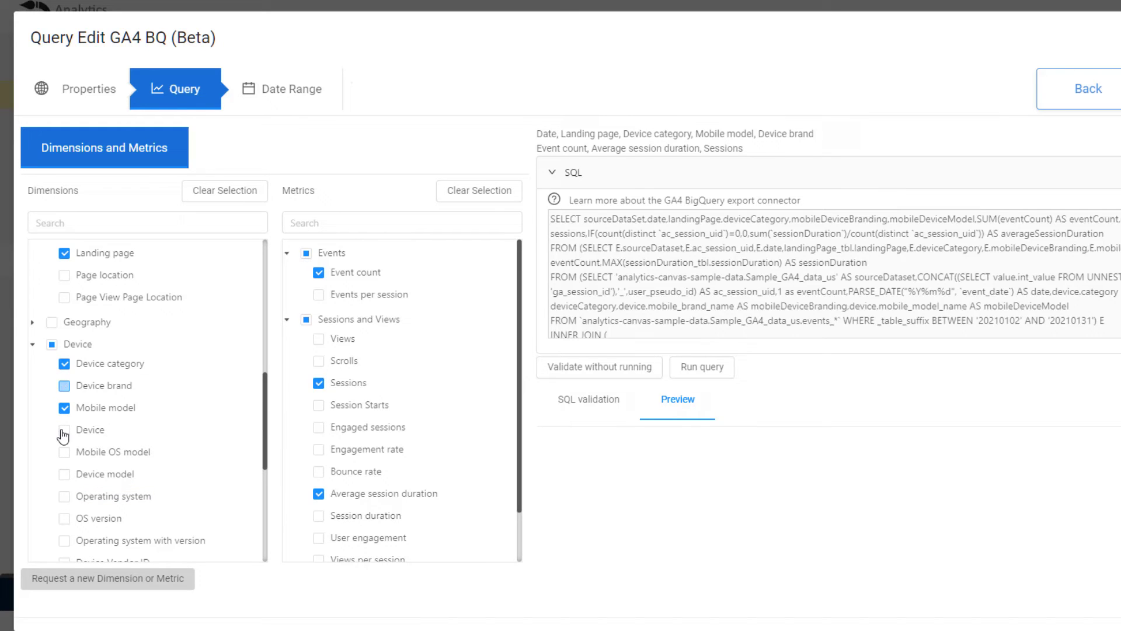
click(65, 429)
click(64, 451)
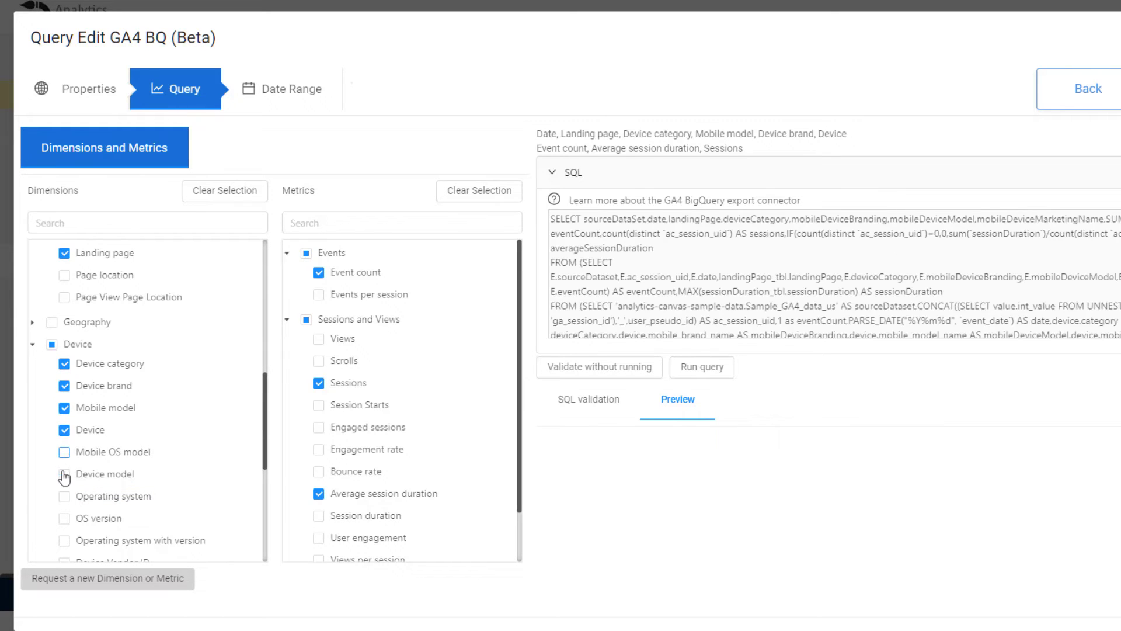
click(65, 473)
click(65, 495)
click(64, 518)
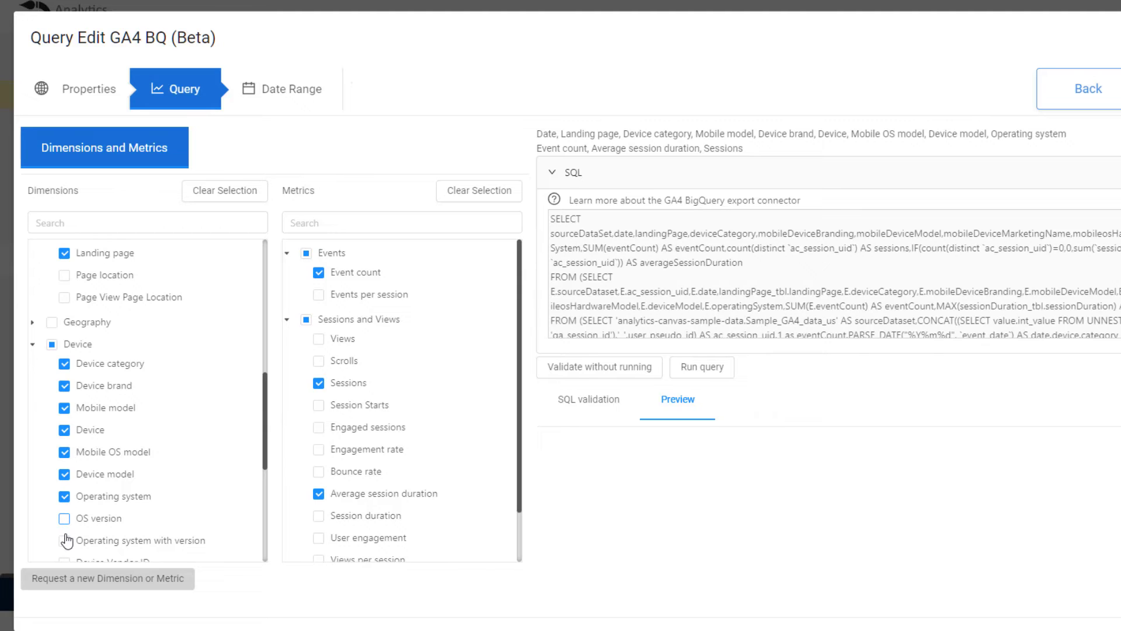
click(65, 543)
scroll(140, 531, down, 4)
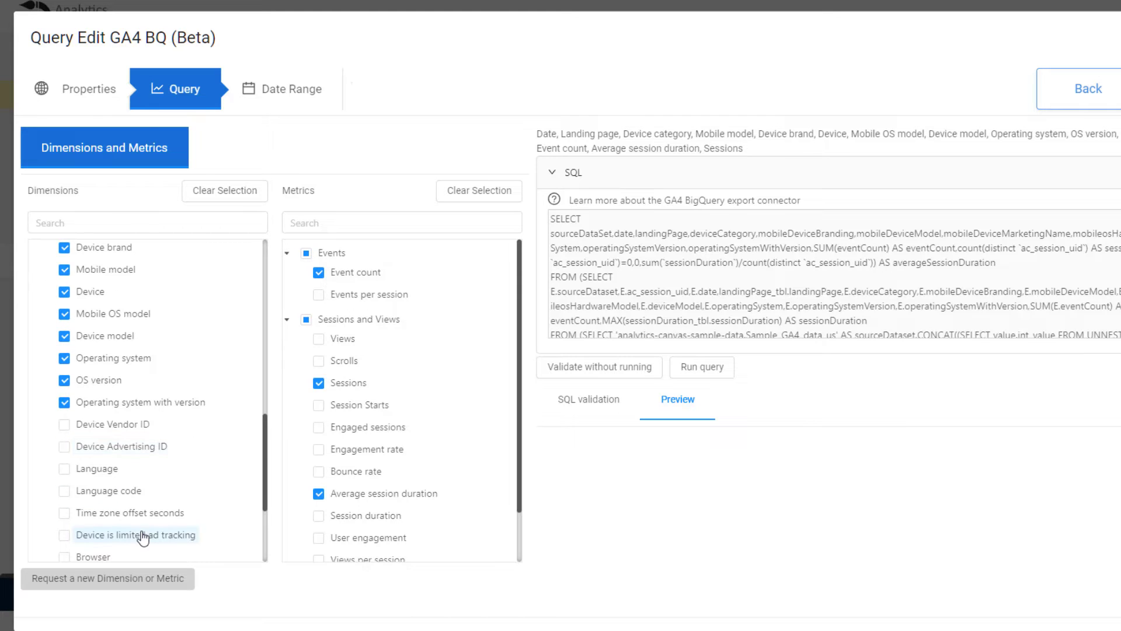
scroll(143, 533, down, 2)
scroll(143, 537, down, 2)
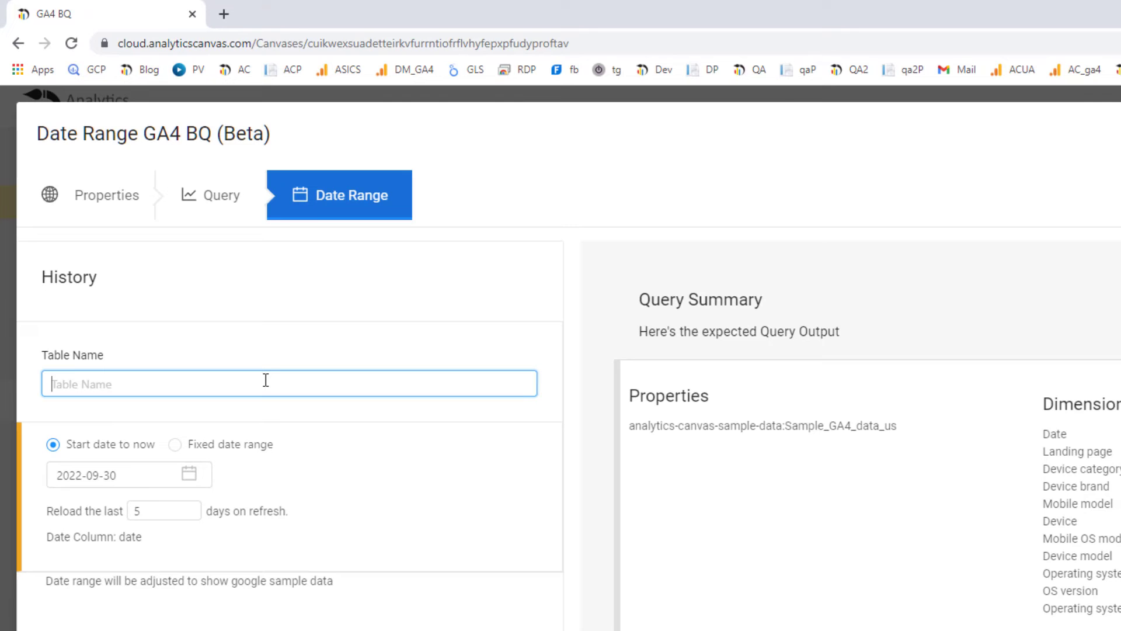
Enter 'Sessions, Event count and avg session duration' as the query's table name.
text(Sessions, Event count and avg ses)
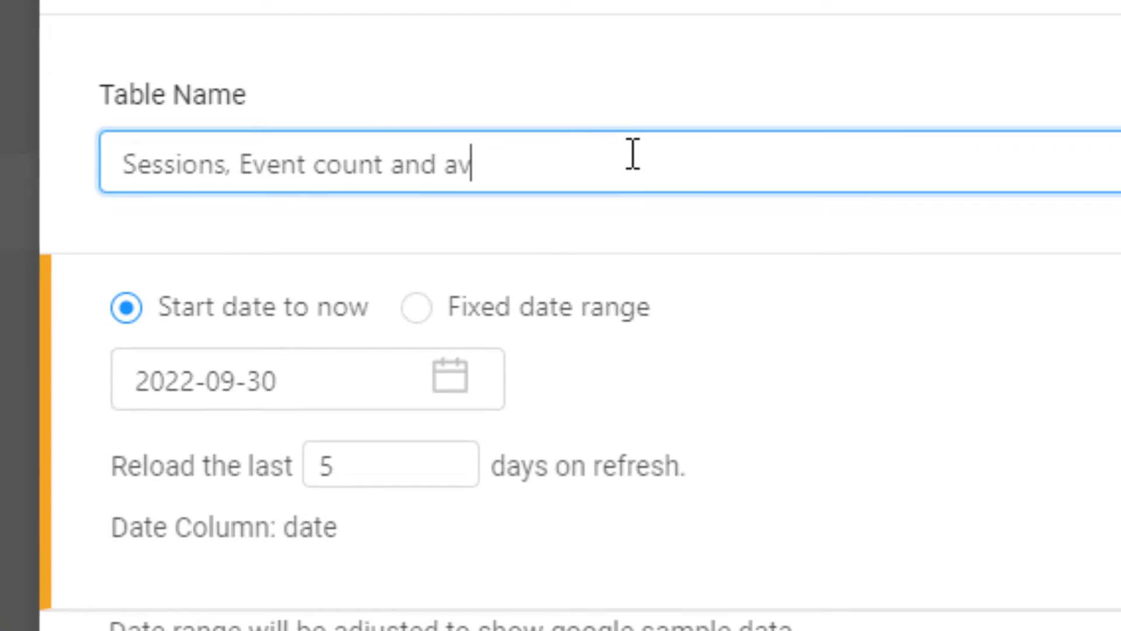
text(sion duration)
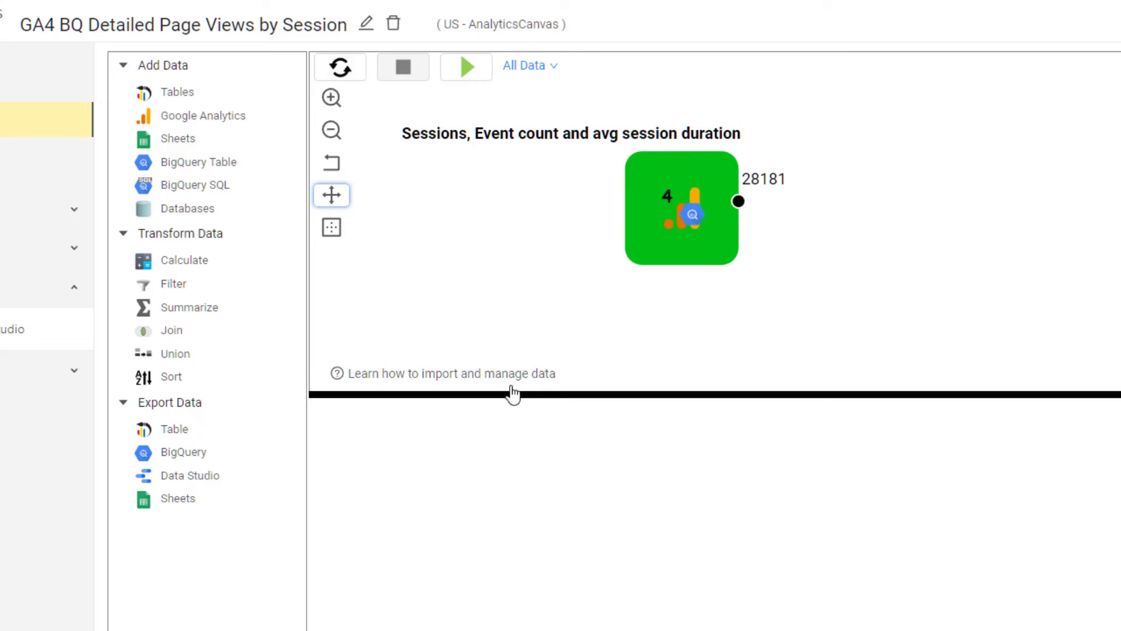
Place a Data Studio export block and connect the query output to it.
drag(193, 475, 956, 177)
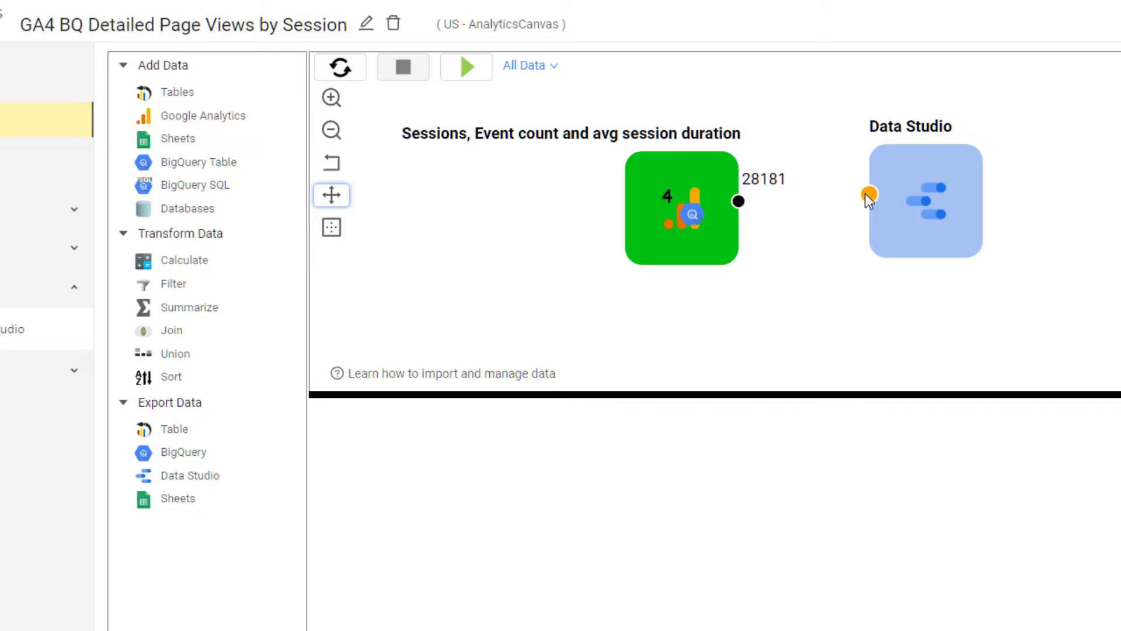
drag(867, 195, 738, 201)
click(893, 228)
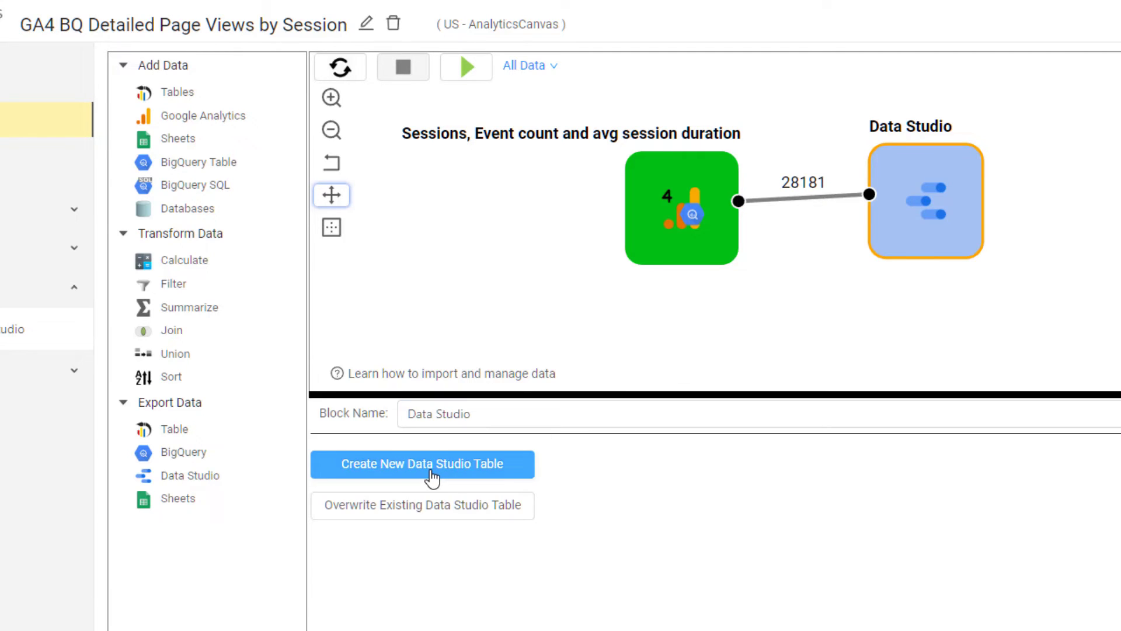
Create Data Studio table 'Analytics Canvas GA4 BQ Demo' keyed on date, sharing it with a user's e-mail.
click(431, 474)
click(410, 141)
text(Analytics Canvas)
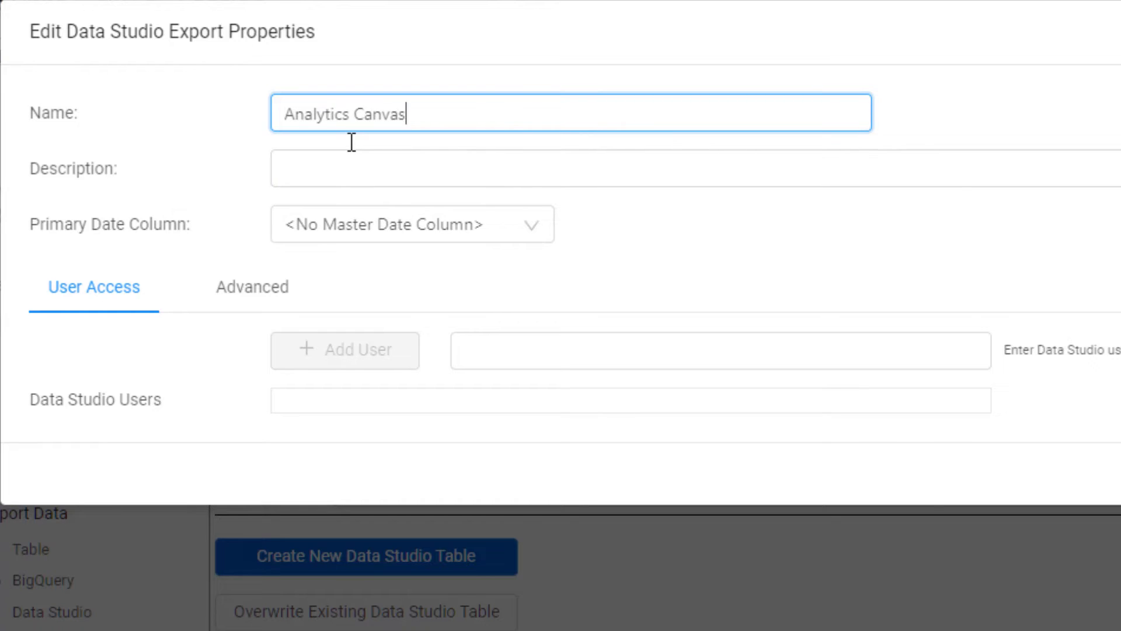
text( GA4 BQ Demo)
click(531, 227)
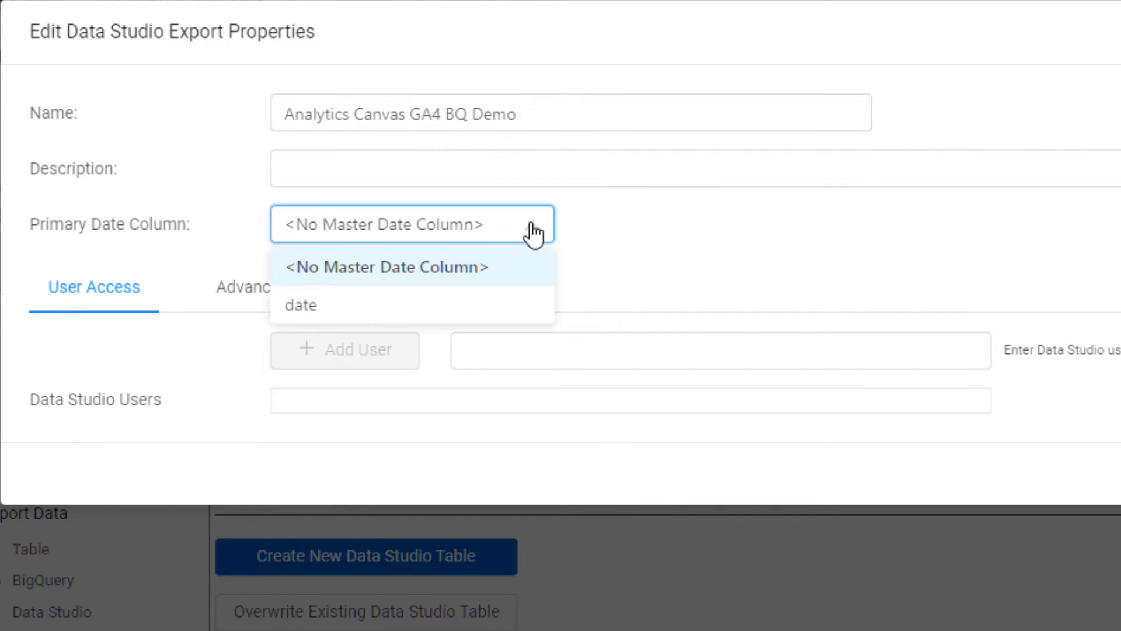
click(303, 305)
click(660, 351)
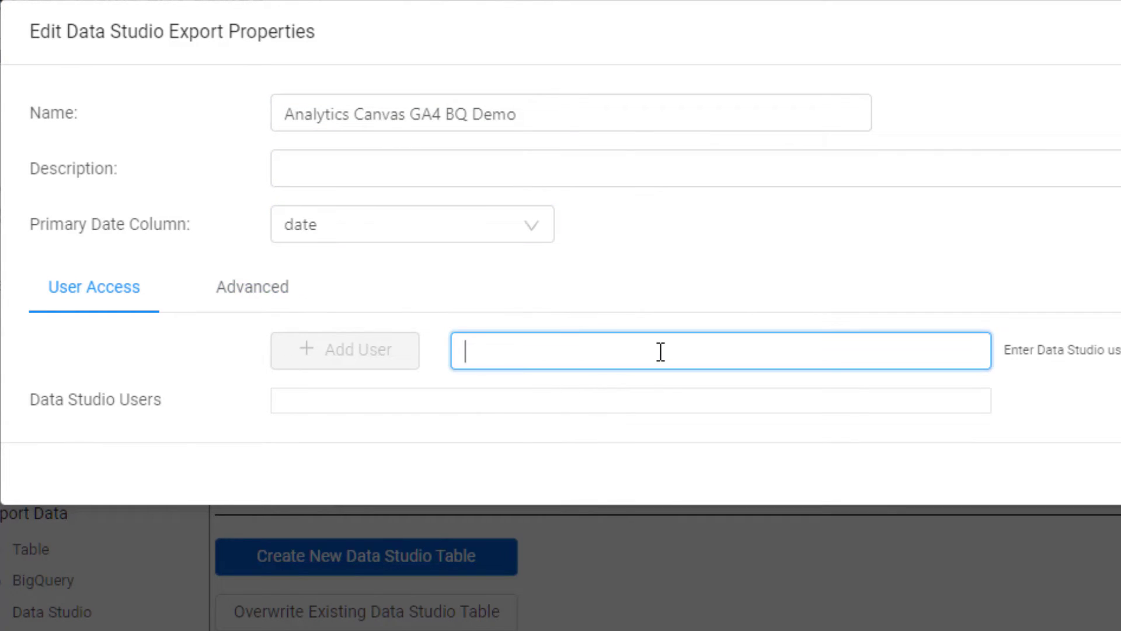
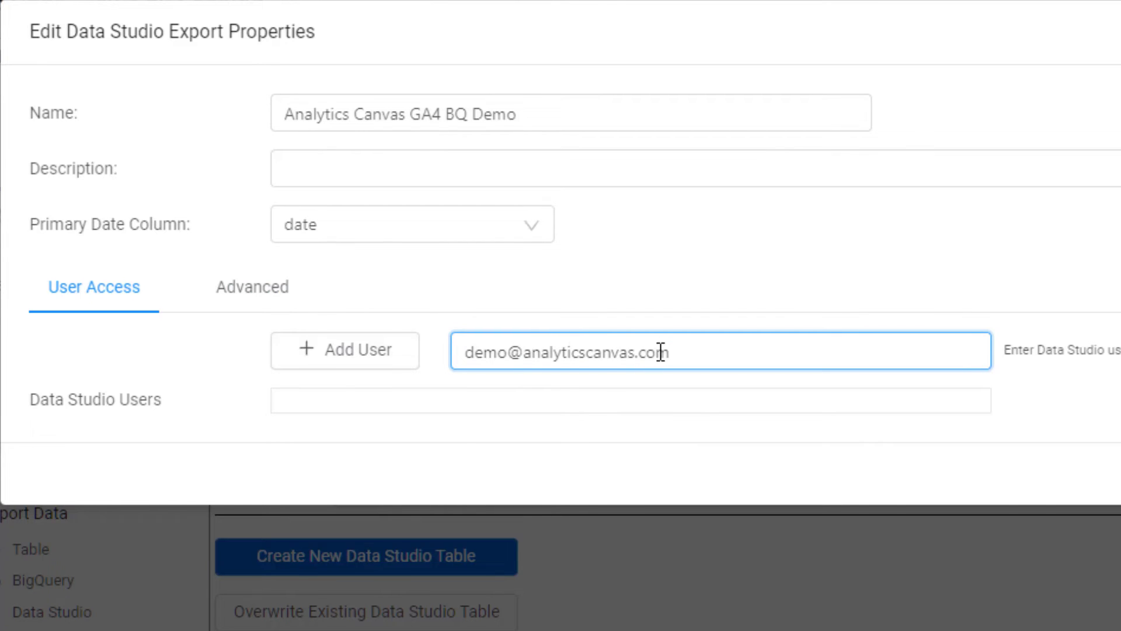
click(343, 353)
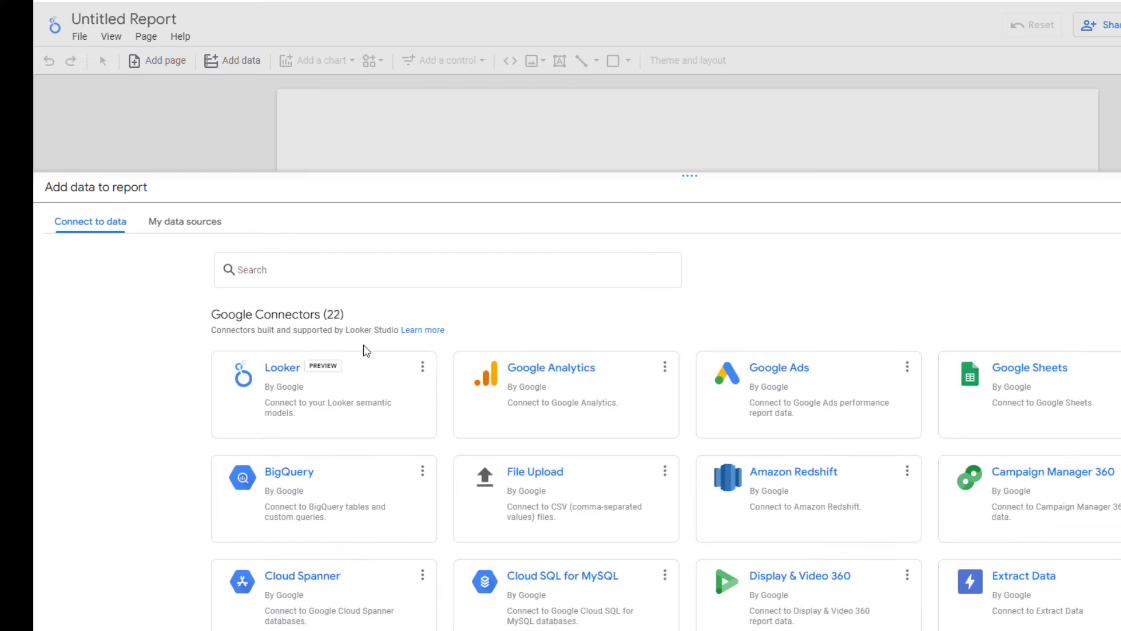
Open the Analytics Canvas partner connector and list its subscribed data sets, including Analytics Canvas GA4 BQ Demo.
scroll(385, 362, down, 6)
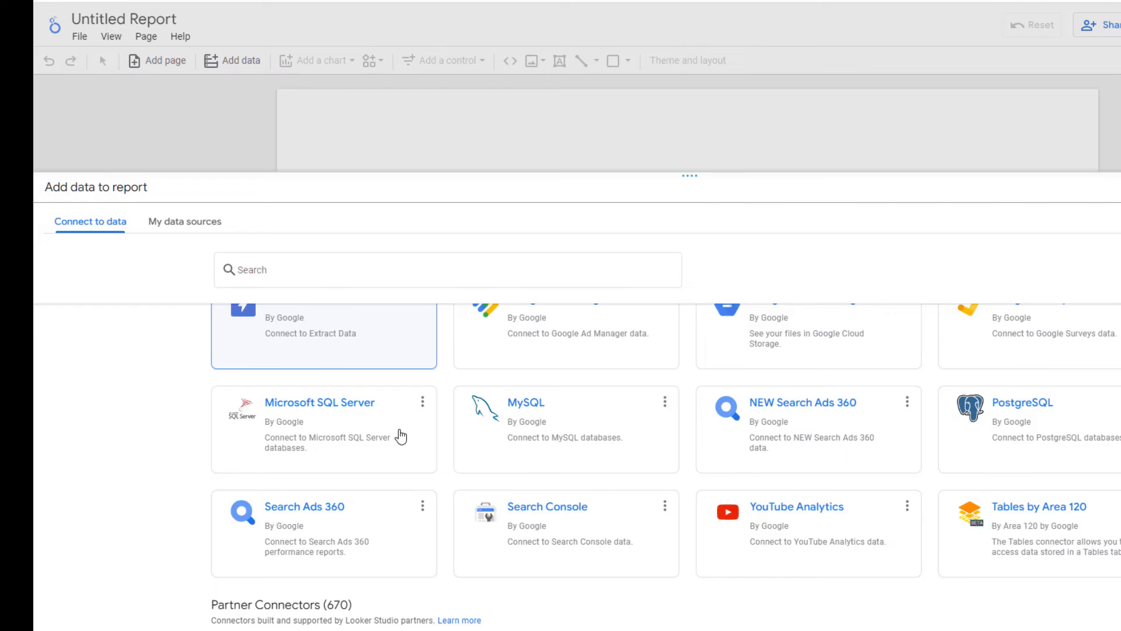
scroll(401, 436, down, 4)
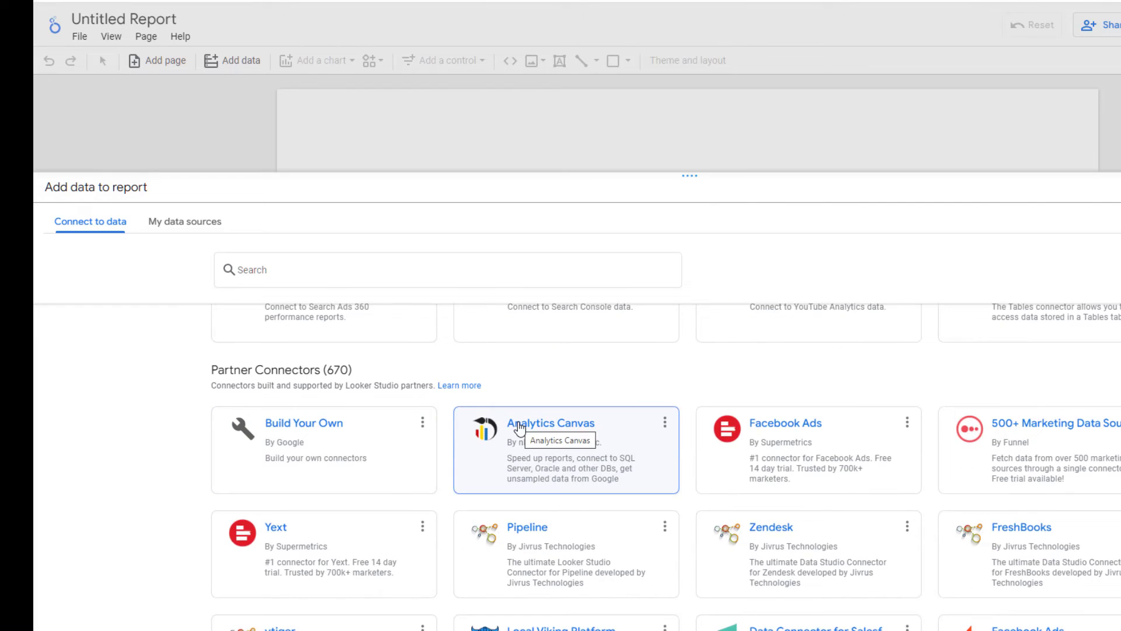
click(520, 428)
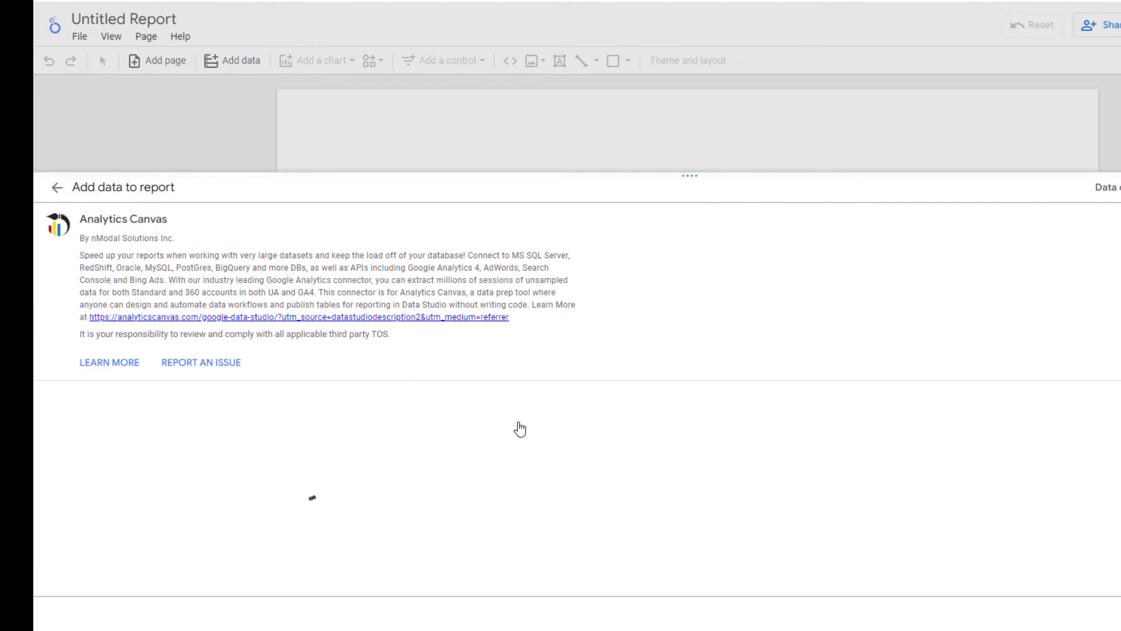
click(271, 513)
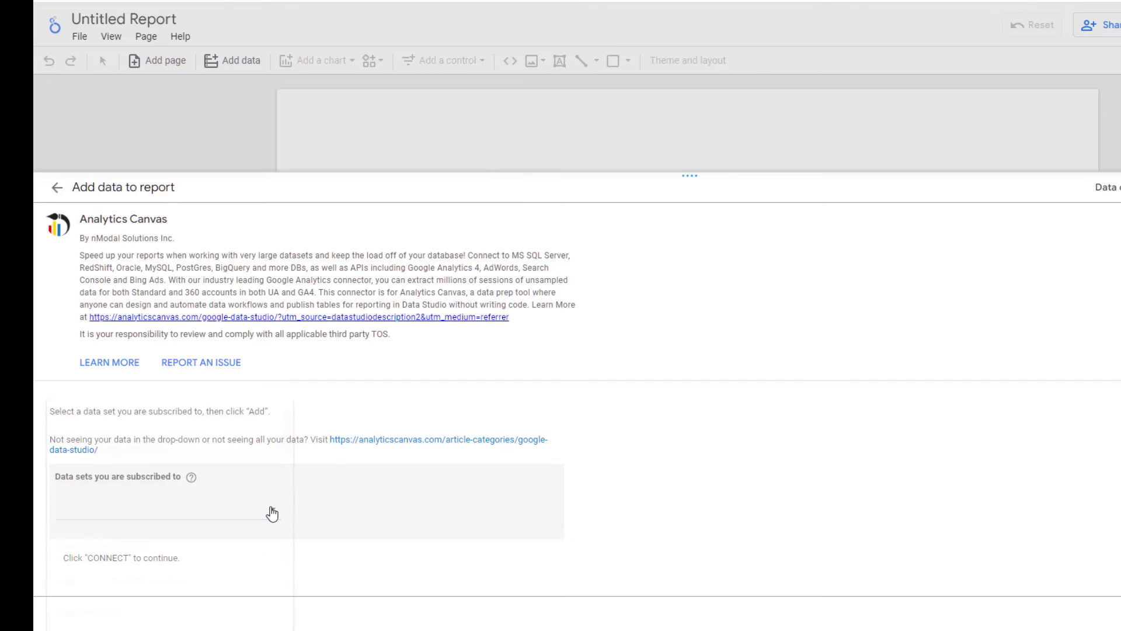
scroll(272, 513, down, 10)
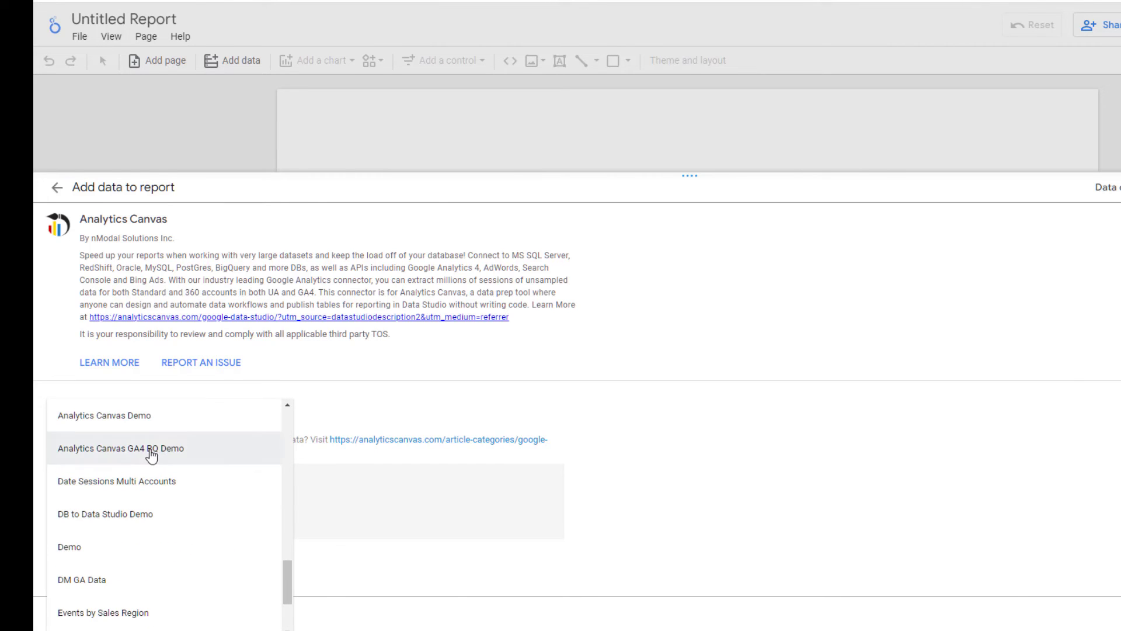